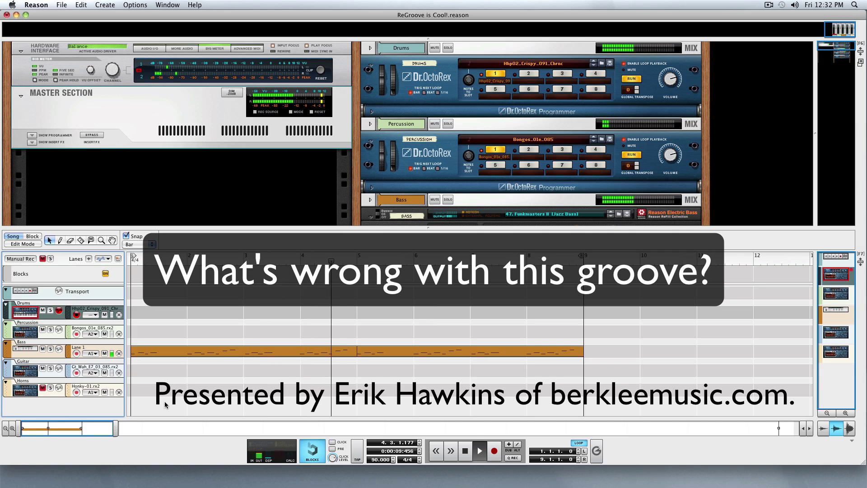
# Stop playback of the 'ReGroove is Cool!' song
pyautogui.press('space')
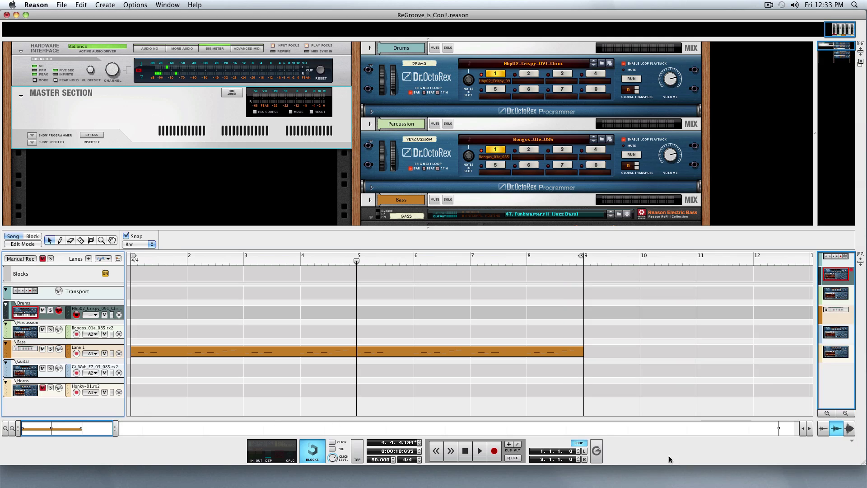
# Show the ReGroove Mixer and browse channel A1's patches to ReGroove Patches > Drummer > Hiphop
pyautogui.click(596, 451)
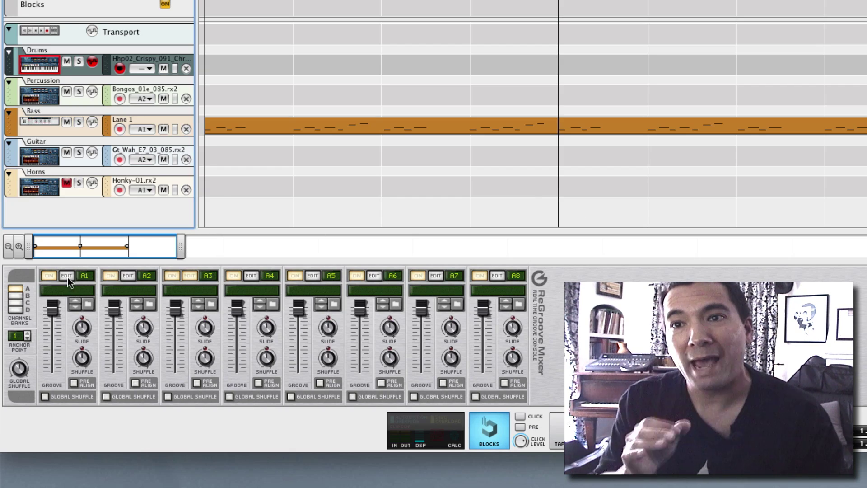
pyautogui.click(87, 305)
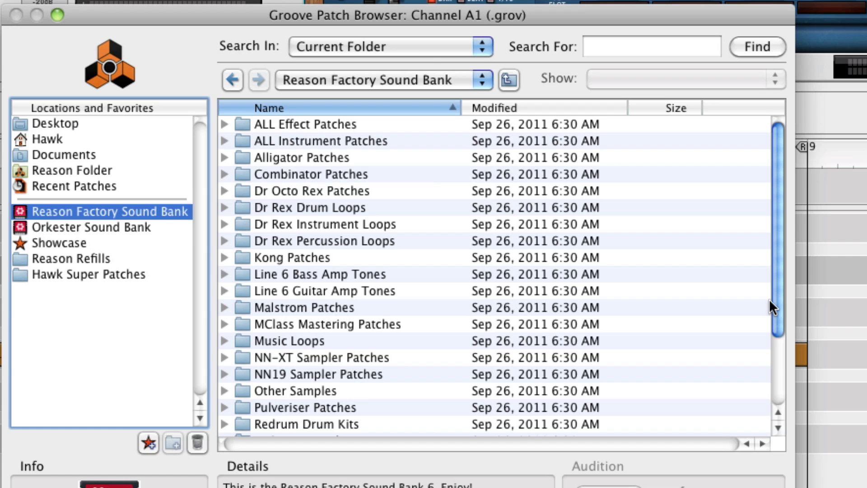
pyautogui.moveTo(777, 307); pyautogui.dragTo(778, 339)
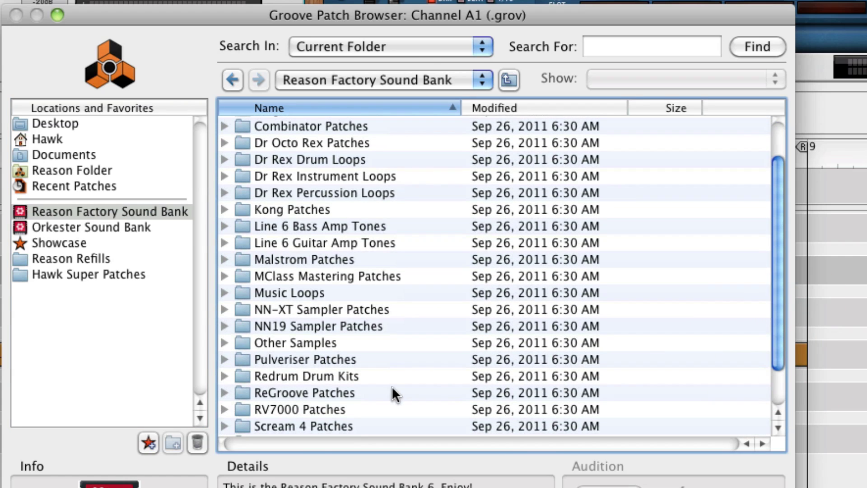
pyautogui.click(336, 392)
pyautogui.doubleClick(336, 392)
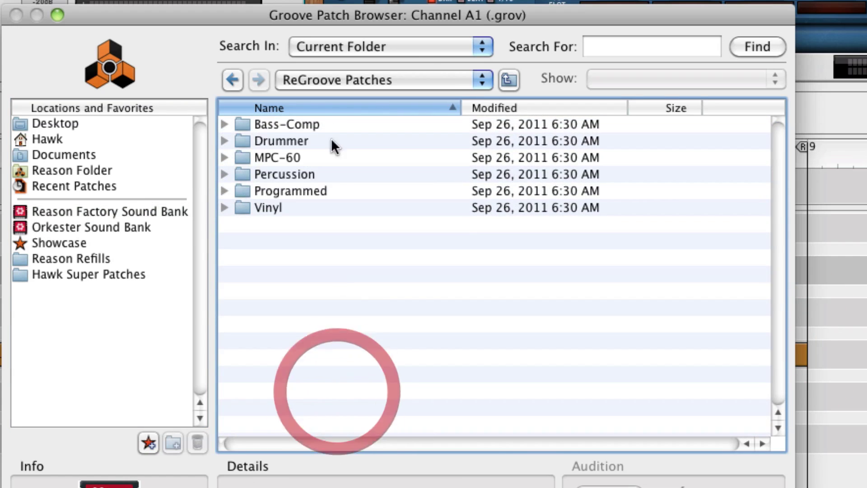
pyautogui.doubleClick(305, 140)
pyautogui.click(292, 124)
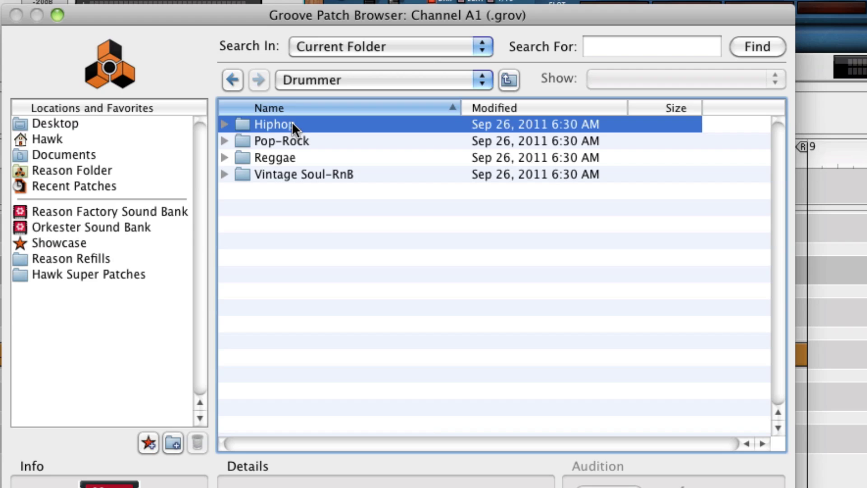
pyautogui.doubleClick(292, 123)
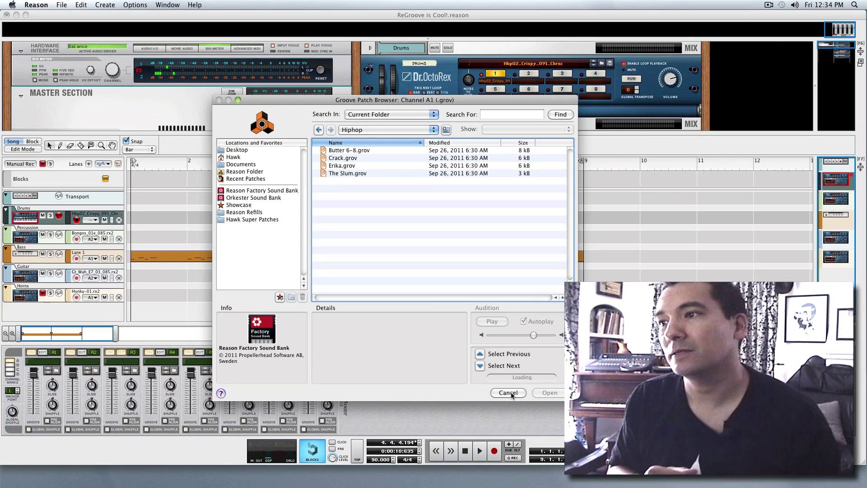
# Cancel the Groove Patch Browser without loading, and dismiss the Drums track's groove channel list
pyautogui.click(508, 393)
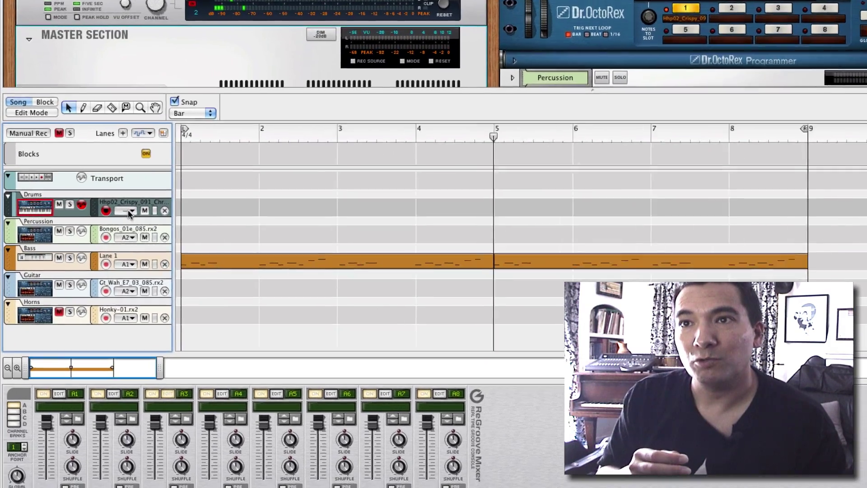
pyautogui.click(91, 220)
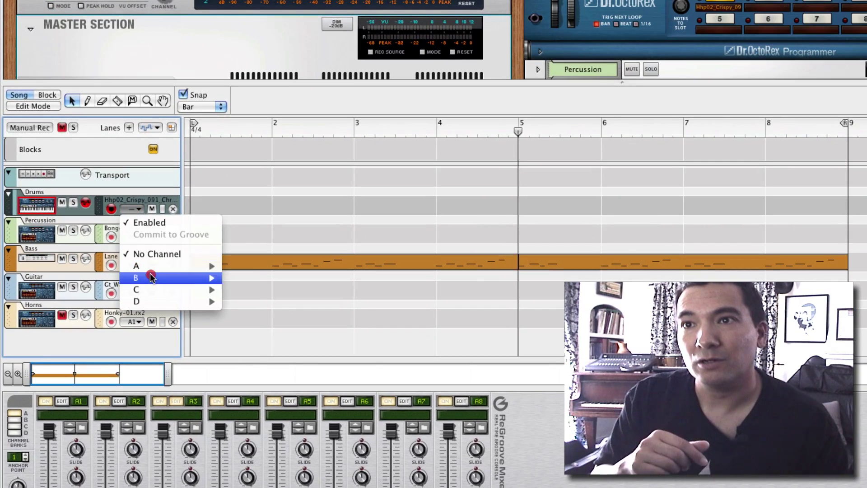
pyautogui.click(323, 194)
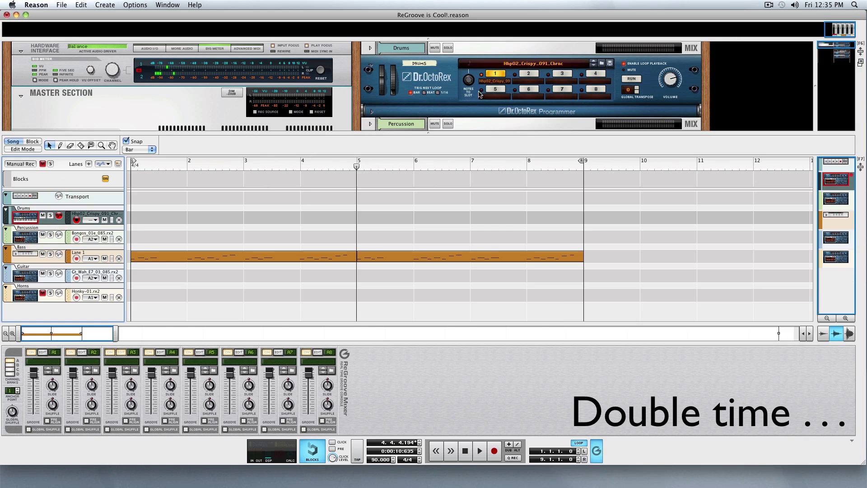
# Copy the Drums and Percussion (Bongos) REX loops to their tracks, disabling Percussion loop playback
pyautogui.rightClick(453, 89)
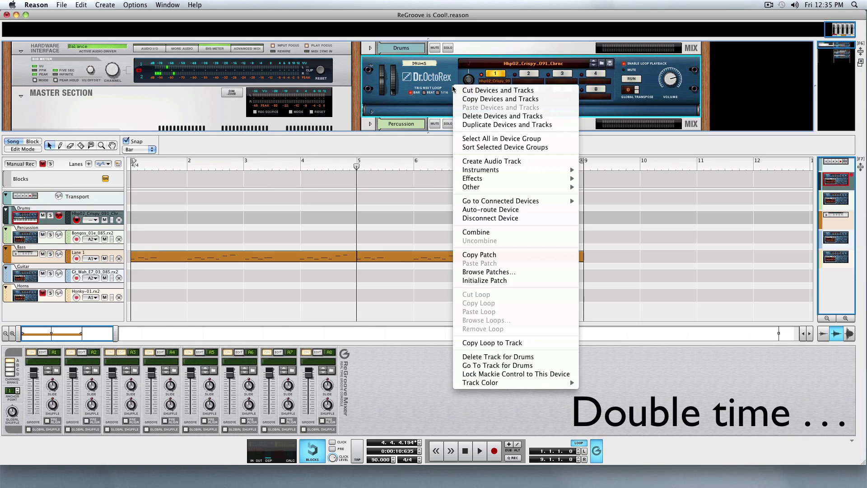
pyautogui.click(508, 343)
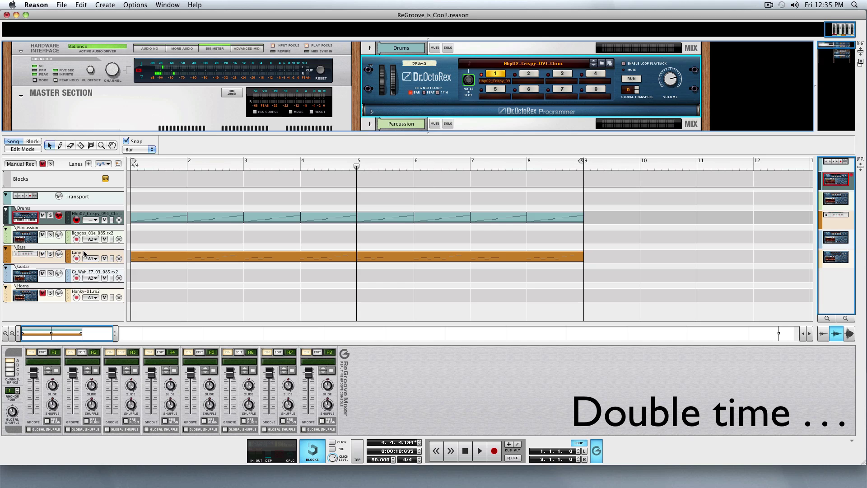
pyautogui.click(49, 242)
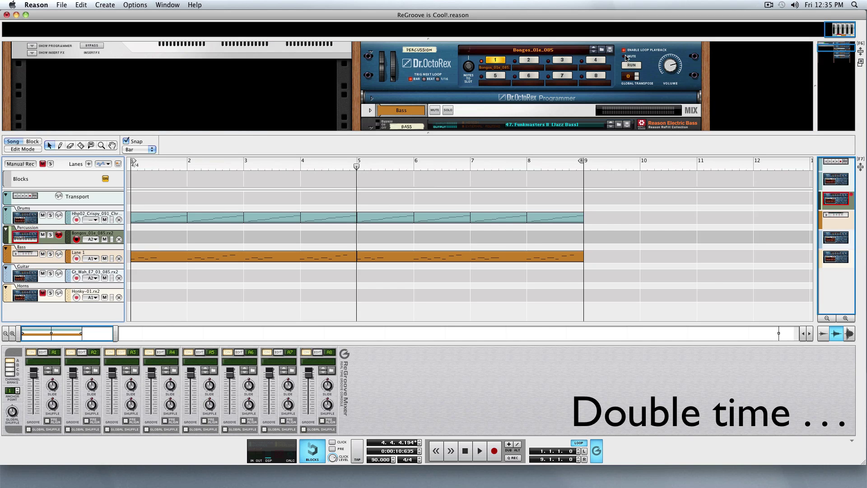
pyautogui.rightClick(644, 54)
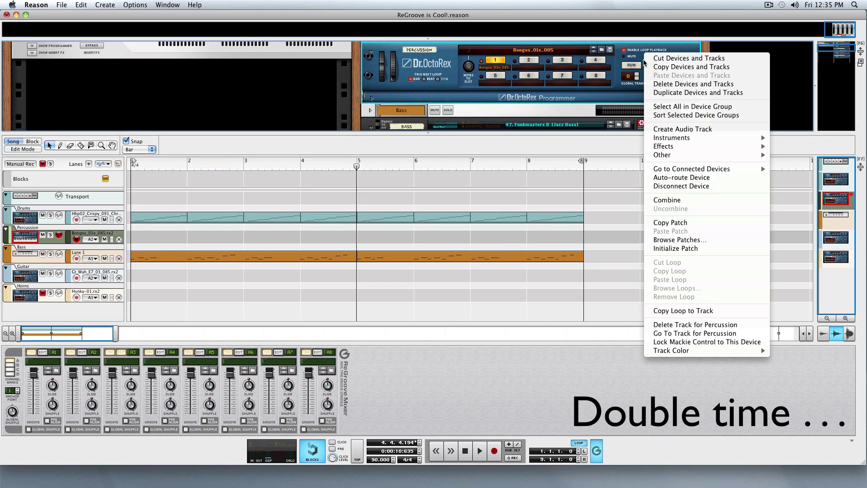
pyautogui.click(671, 311)
pyautogui.click(625, 50)
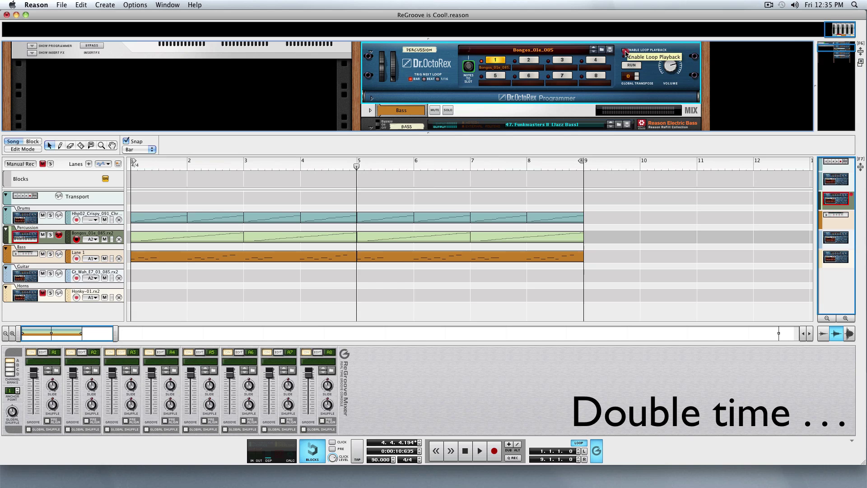
# Copy the Guitar and Horns (Honky-01) loops onto their tracks through bar 9, then return to start
pyautogui.click(49, 284)
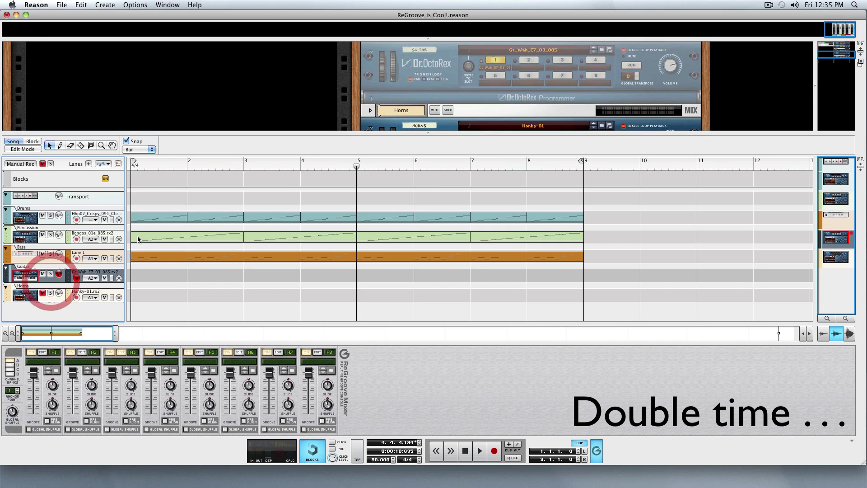
pyautogui.rightClick(453, 71)
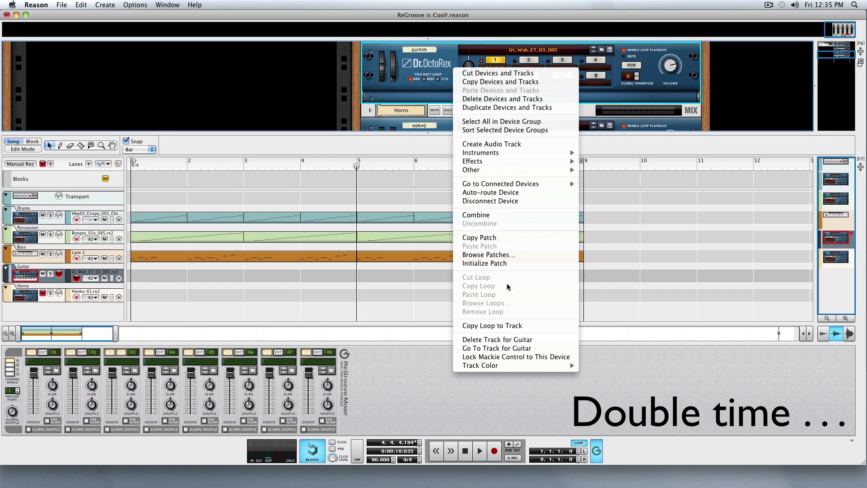
pyautogui.click(495, 325)
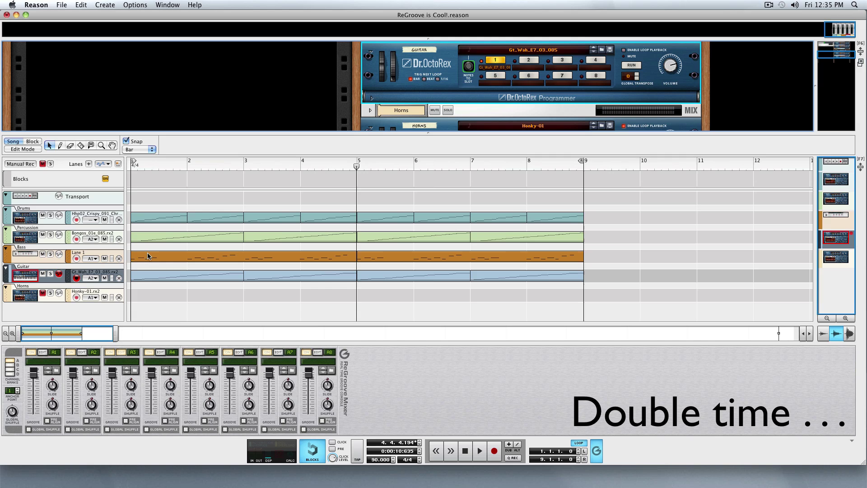
pyautogui.click(57, 300)
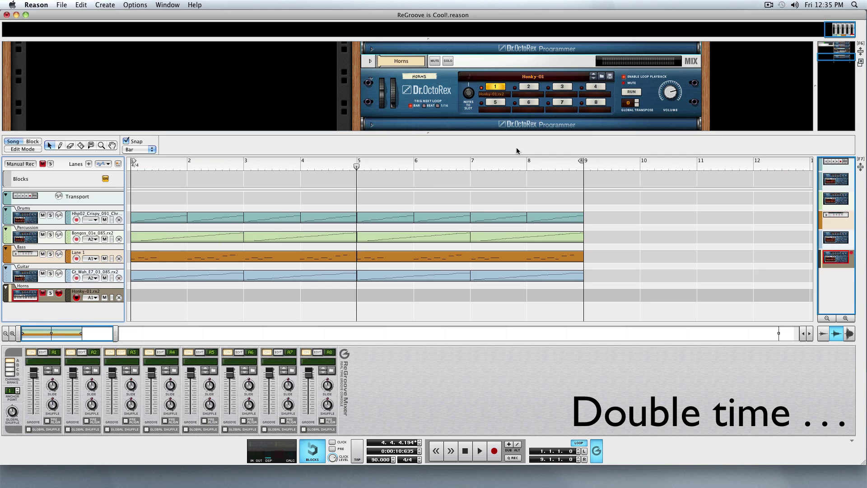
pyautogui.rightClick(616, 88)
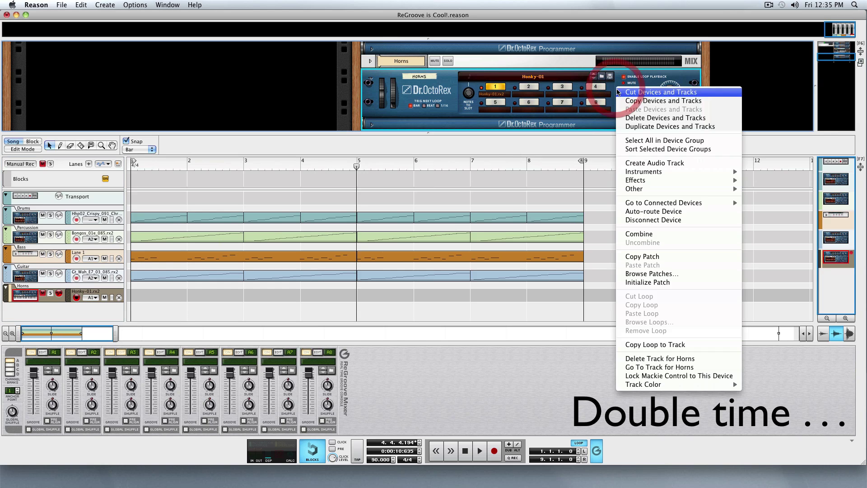
pyautogui.click(723, 348)
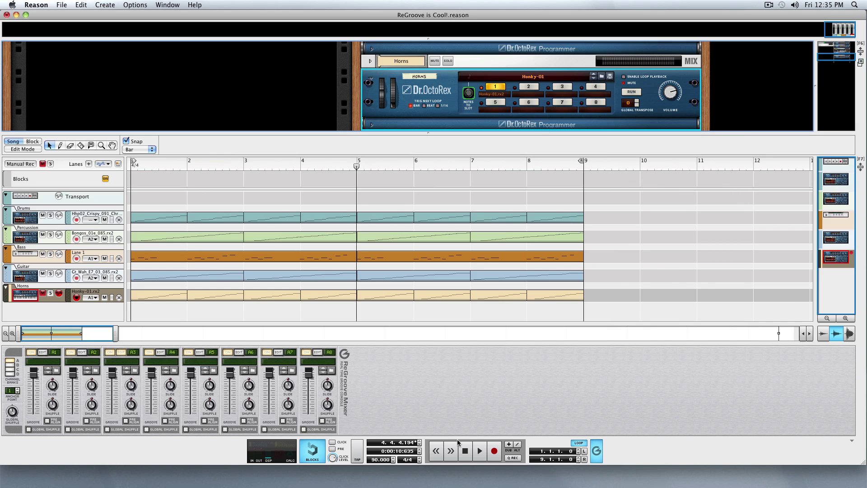
pyautogui.click(465, 451)
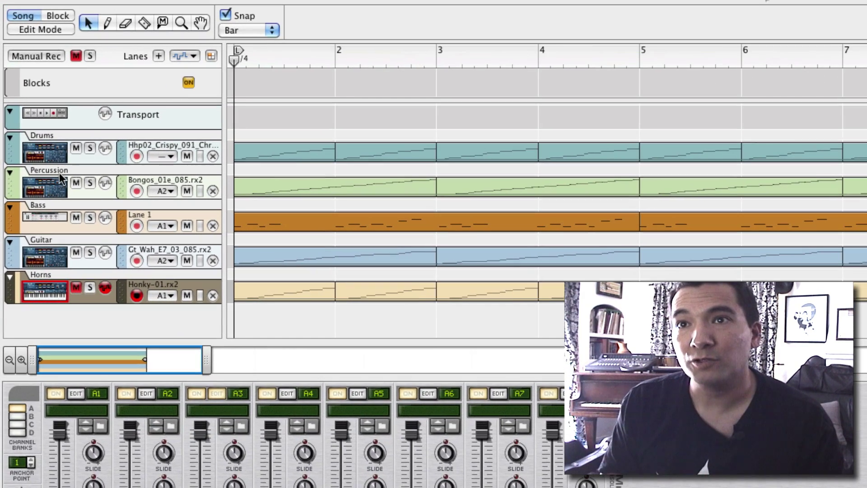
# Solo Drums and load the Drummer > Vintage Soul-RnB > Washington DC groove patch into channel A1
pyautogui.click(89, 149)
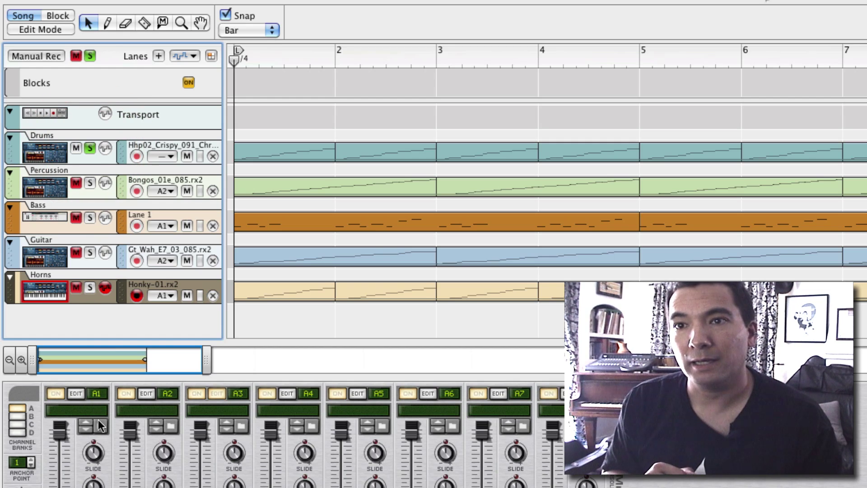
pyautogui.press('space')
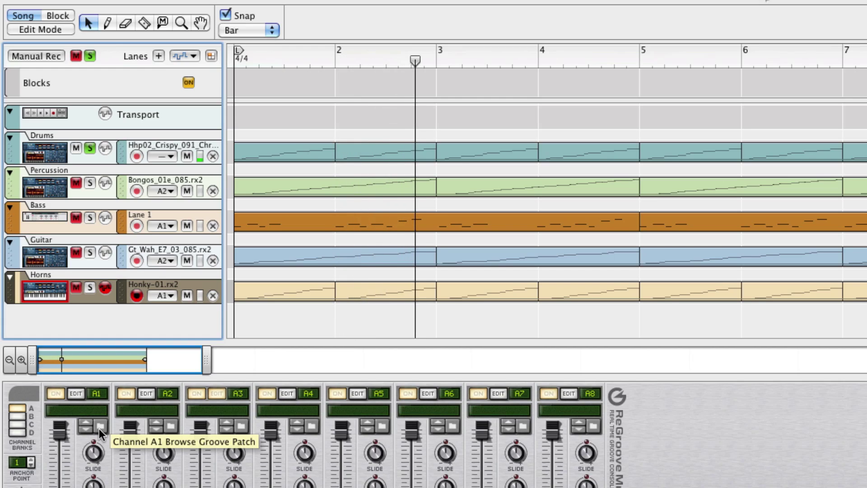
pyautogui.click(99, 427)
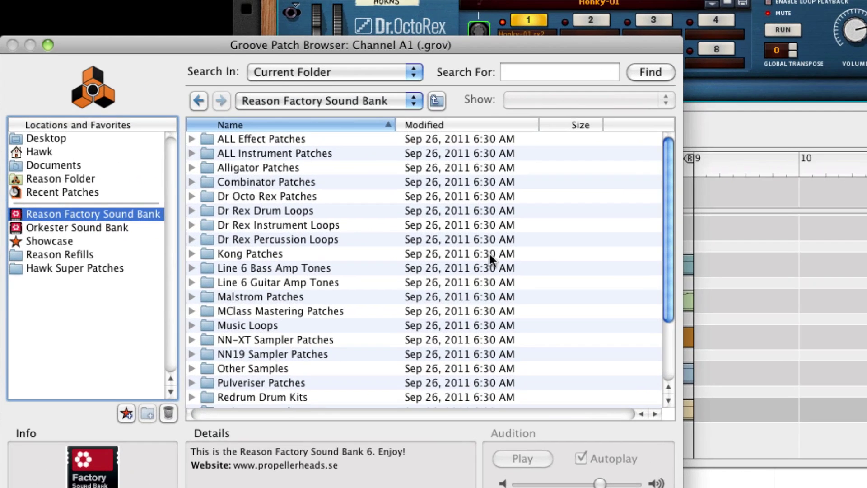
pyautogui.moveTo(667, 297); pyautogui.dragTo(658, 350)
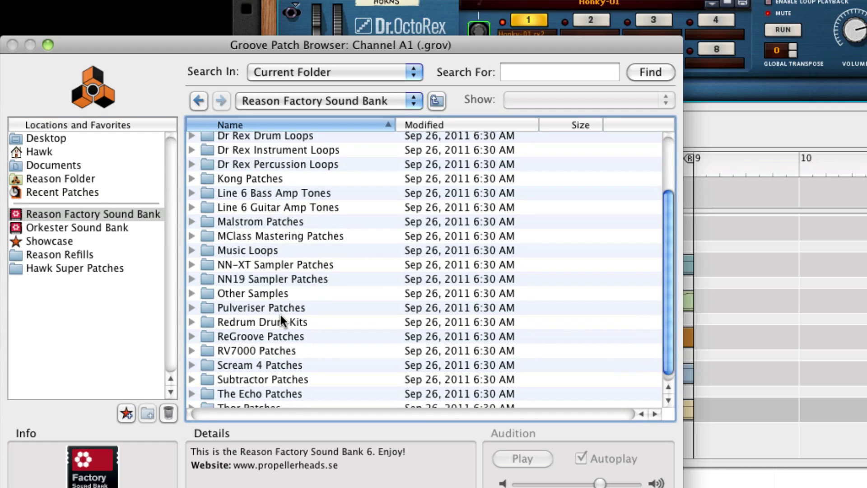
pyautogui.doubleClick(277, 335)
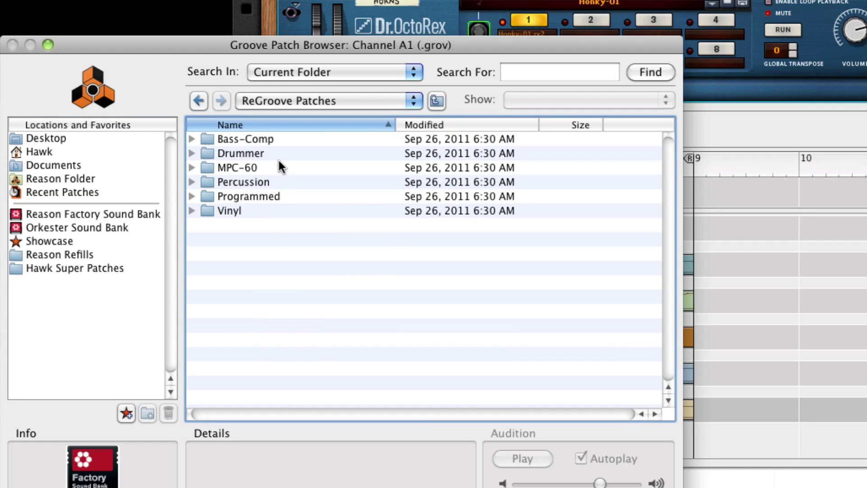
pyautogui.click(256, 154)
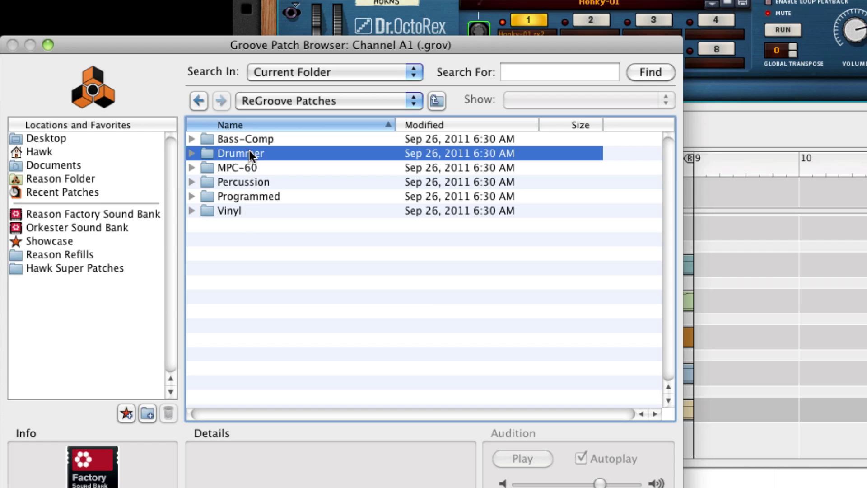
pyautogui.doubleClick(250, 152)
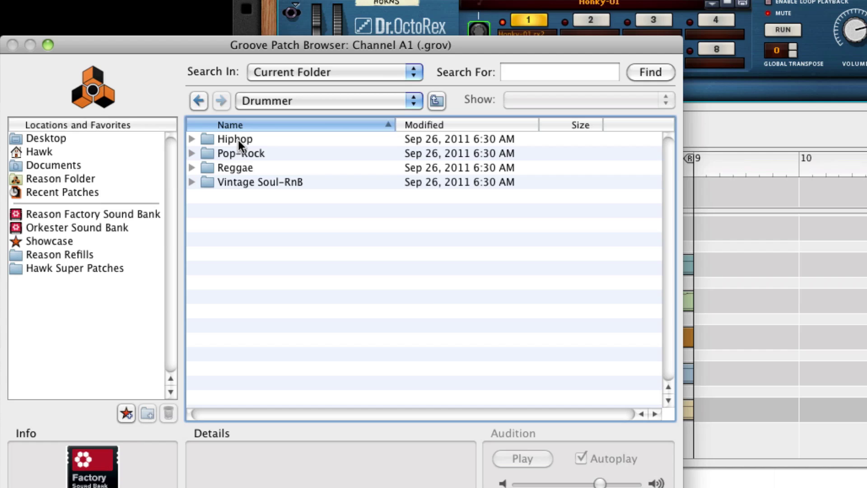
pyautogui.doubleClick(240, 186)
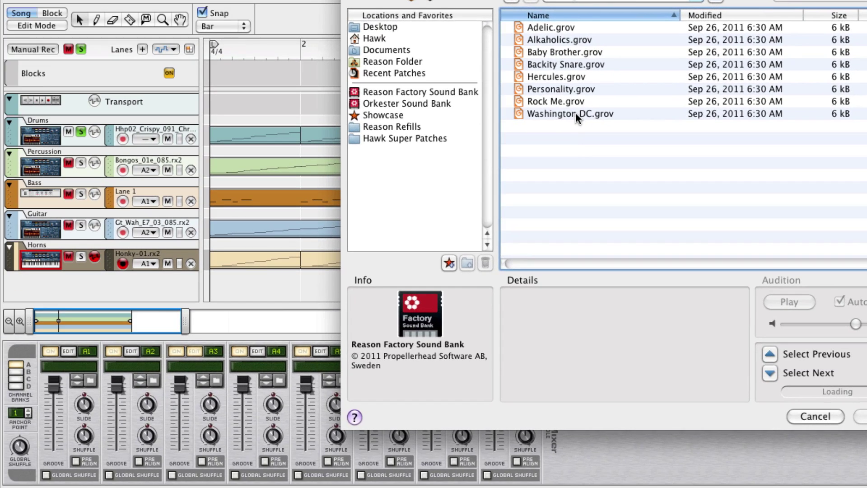
pyautogui.click(273, 239)
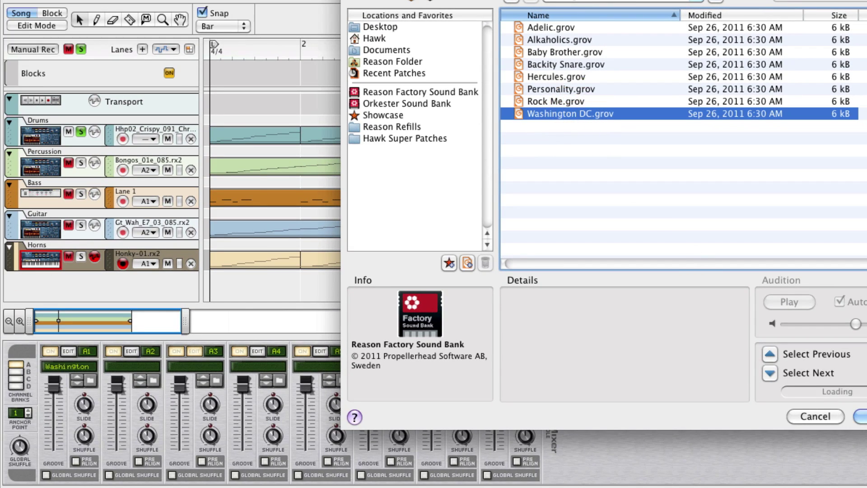
pyautogui.click(861, 416)
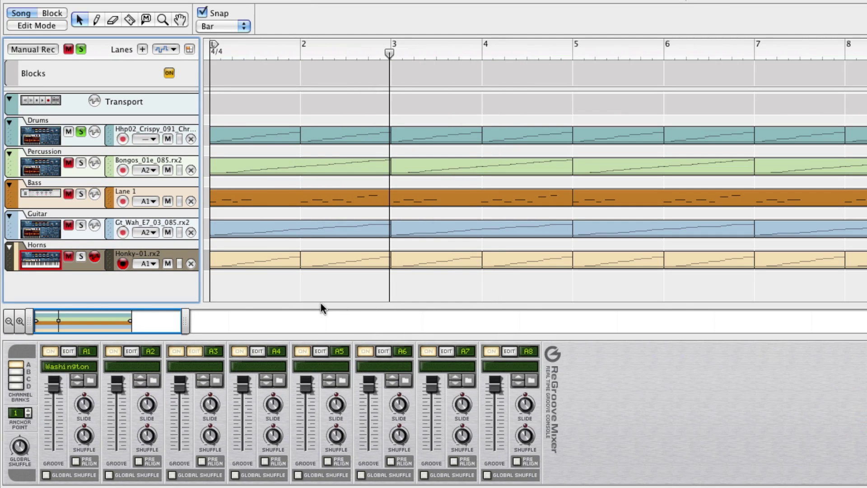
pyautogui.press('space')
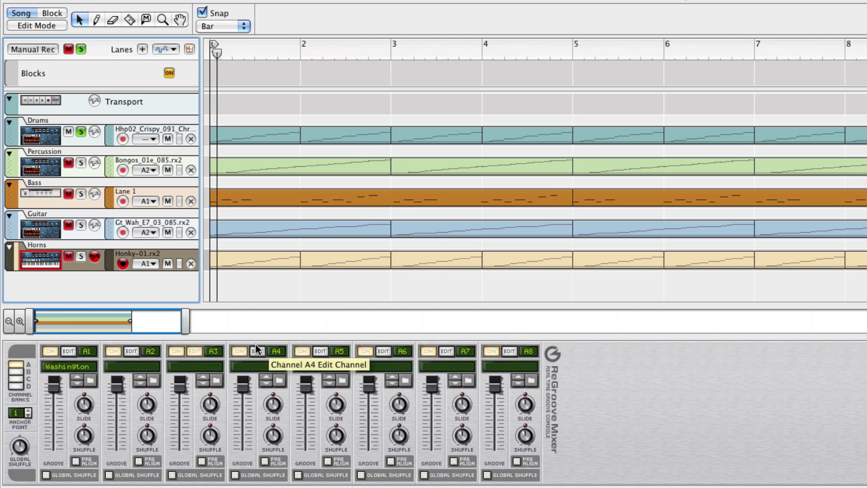
# Assign the Drums track to groove channel A1 (Washington DC) and play from the start
pyautogui.click(148, 140)
pyautogui.moveTo(170, 197)
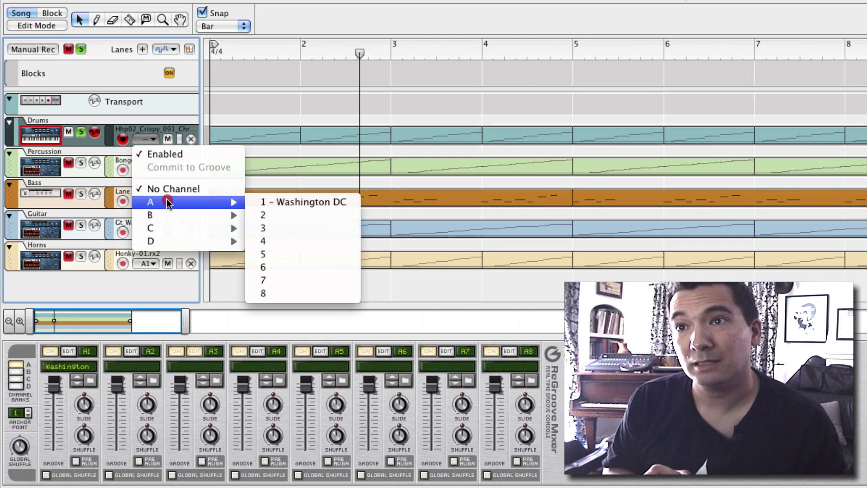
pyautogui.click(300, 197)
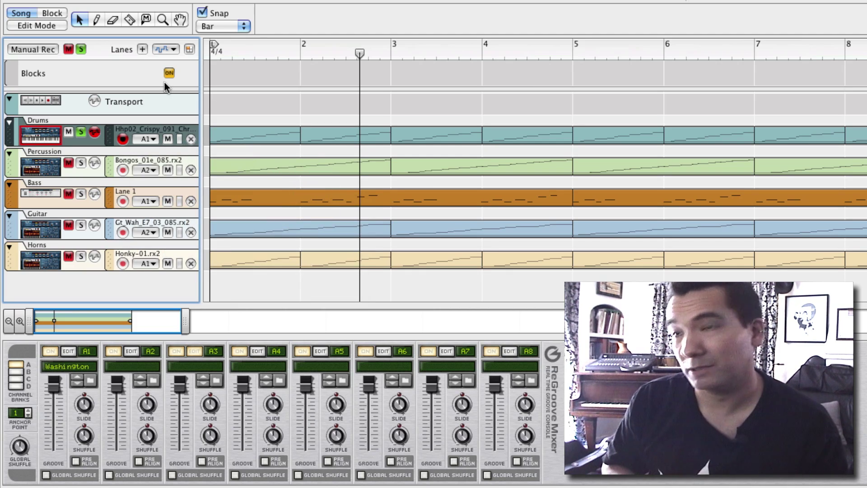
pyautogui.press('Home')
pyautogui.press('space')
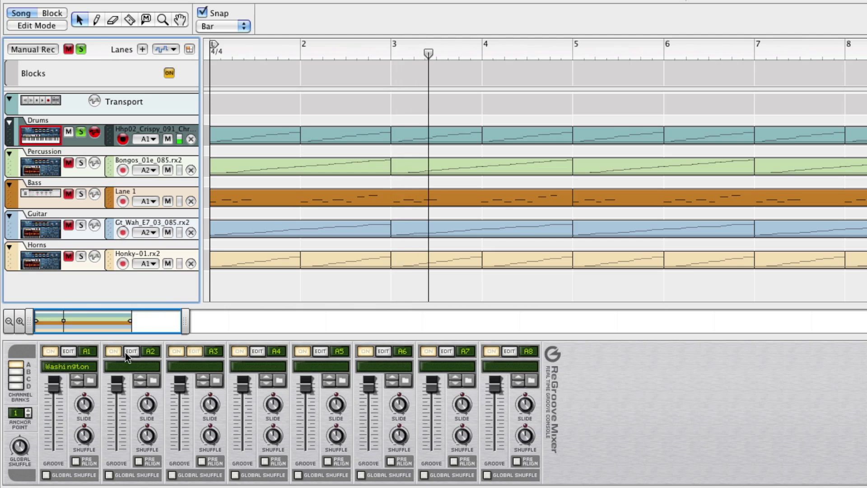
pyautogui.click(75, 382)
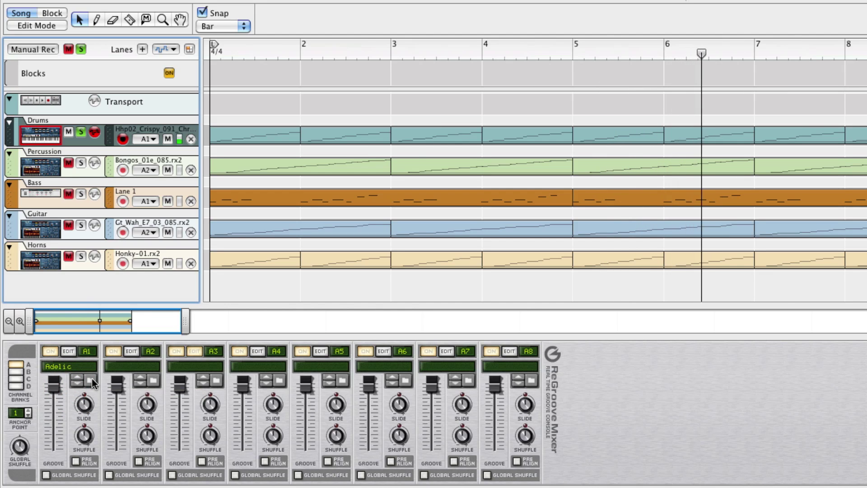
pyautogui.click(90, 380)
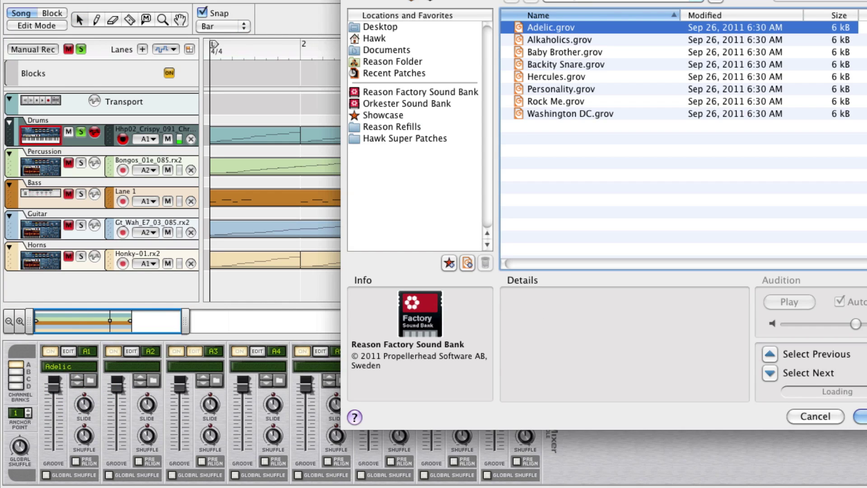
pyautogui.click(817, 415)
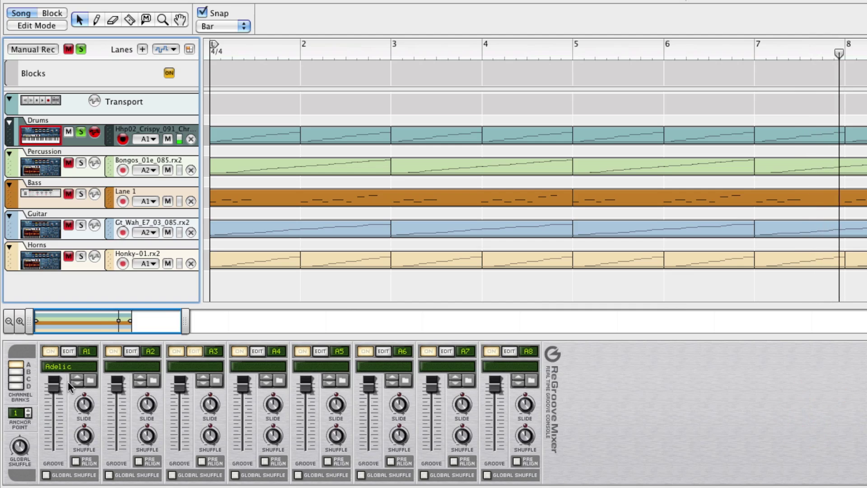
pyautogui.click(78, 379)
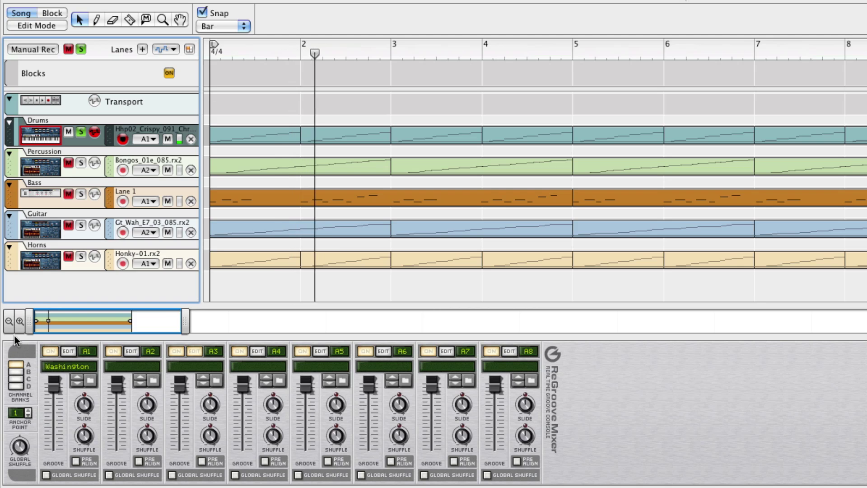
# Turn off the Drums solo and bring up the Percussion track's groove channel list
pyautogui.click(81, 134)
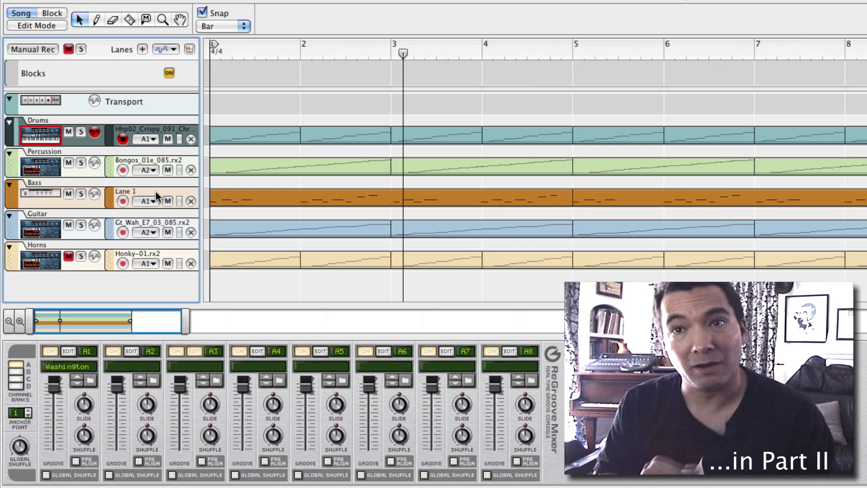
pyautogui.click(144, 171)
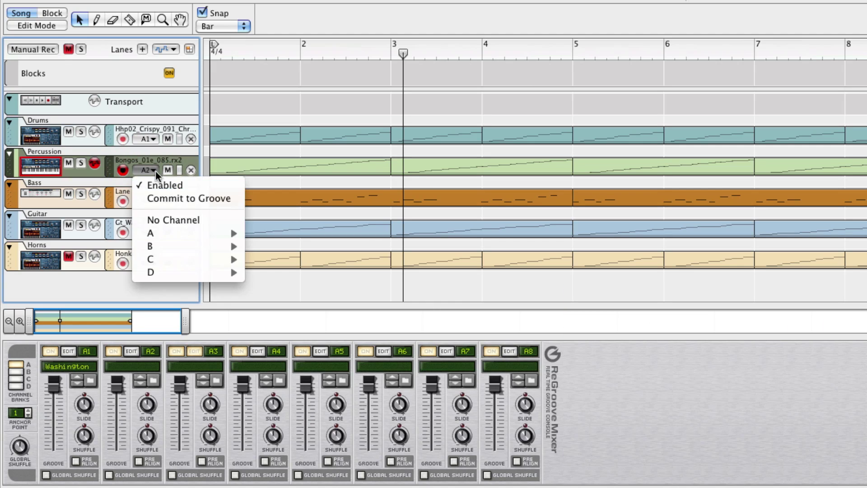
# Route Percussion, Bass, Guitar and Horns to groove channel A1 (Washington DC), then play
pyautogui.moveTo(181, 233)
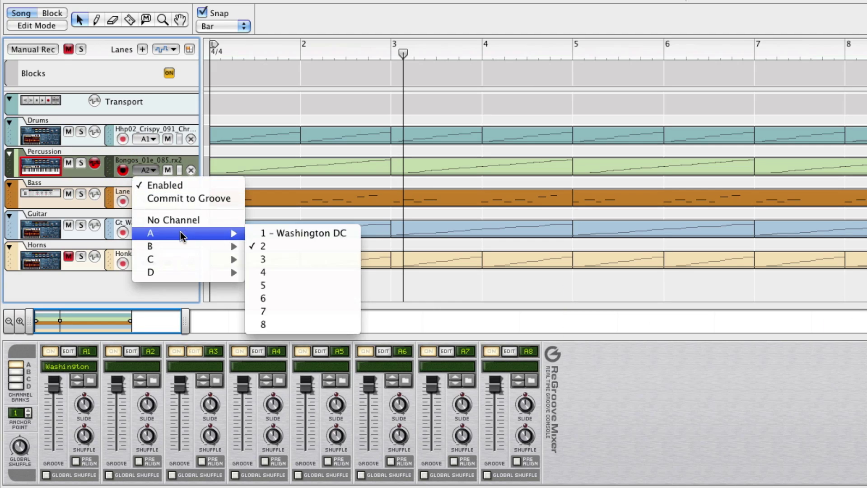
pyautogui.click(321, 234)
pyautogui.click(149, 204)
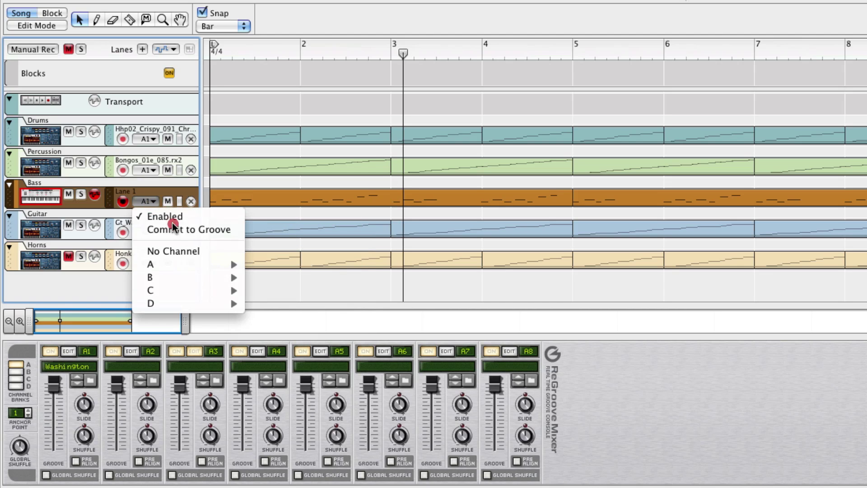
pyautogui.moveTo(191, 264)
pyautogui.click(298, 264)
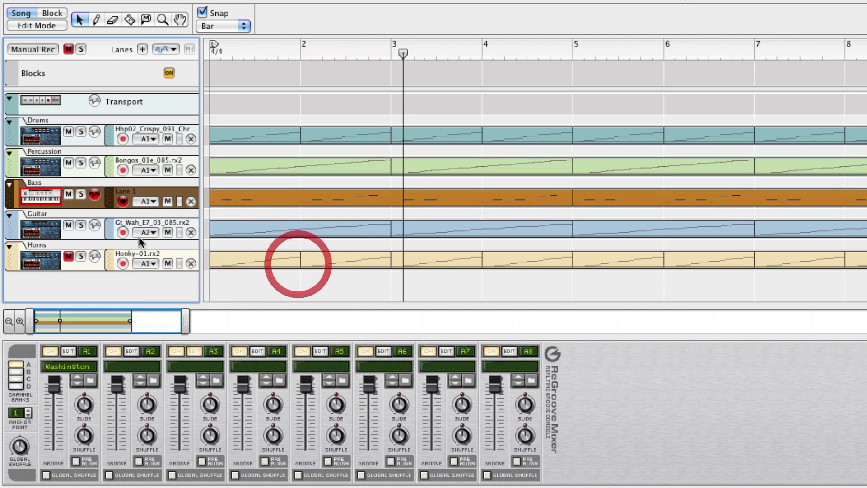
pyautogui.click(147, 233)
pyautogui.moveTo(186, 296)
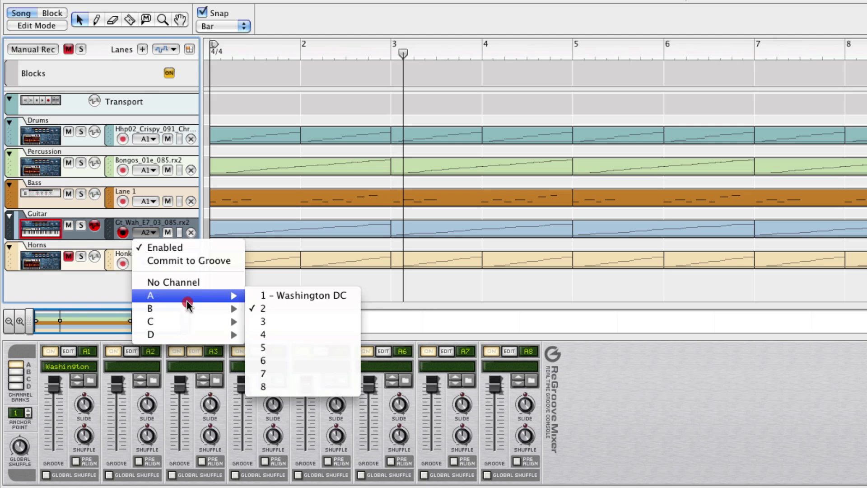
pyautogui.click(264, 296)
pyautogui.click(137, 266)
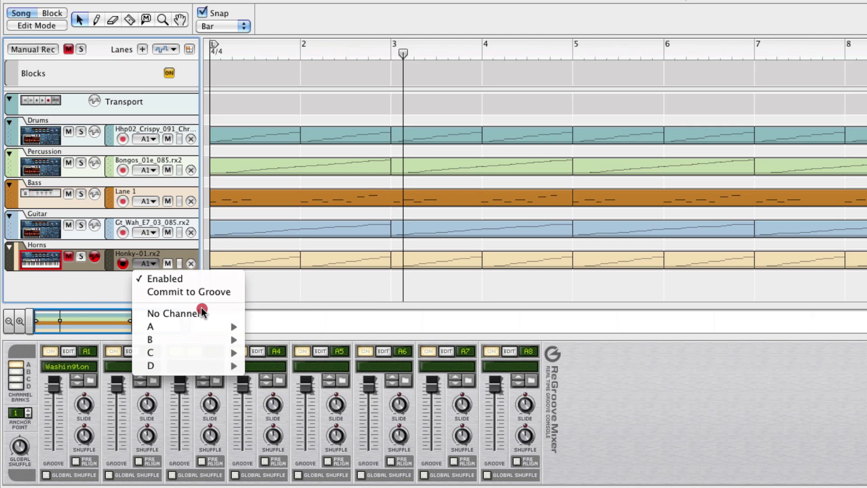
pyautogui.moveTo(196, 330)
pyautogui.click(292, 326)
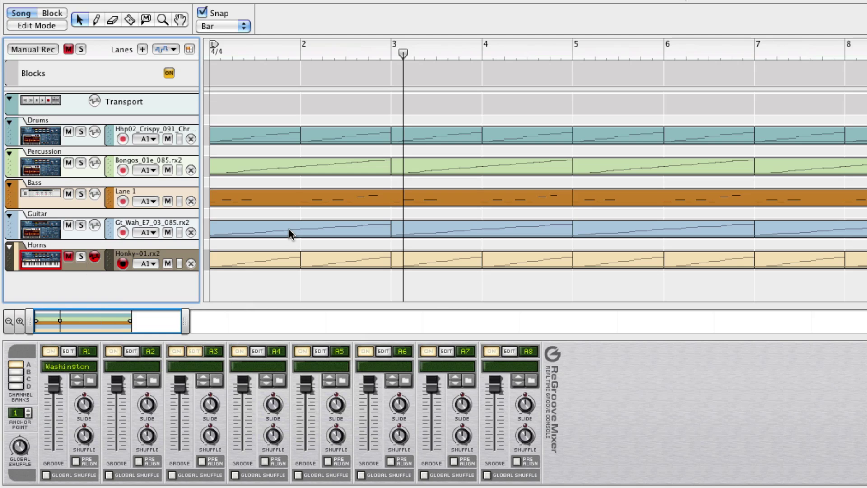
pyautogui.press('Return')
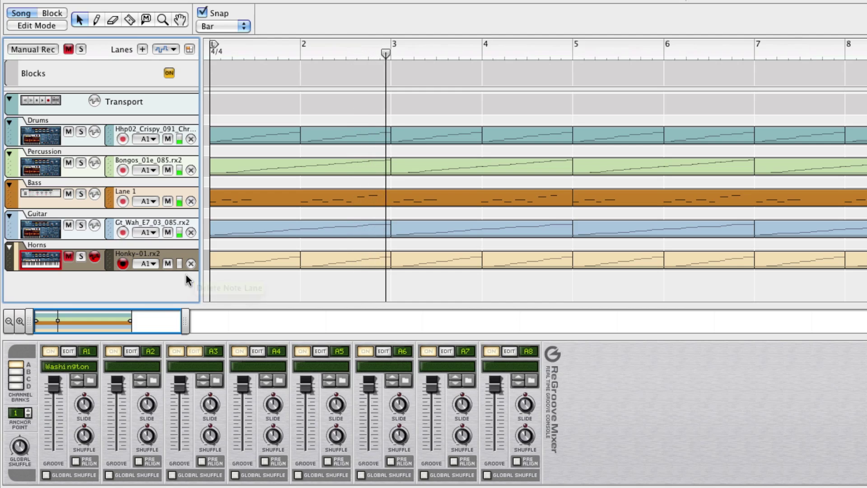
pyautogui.click(51, 352)
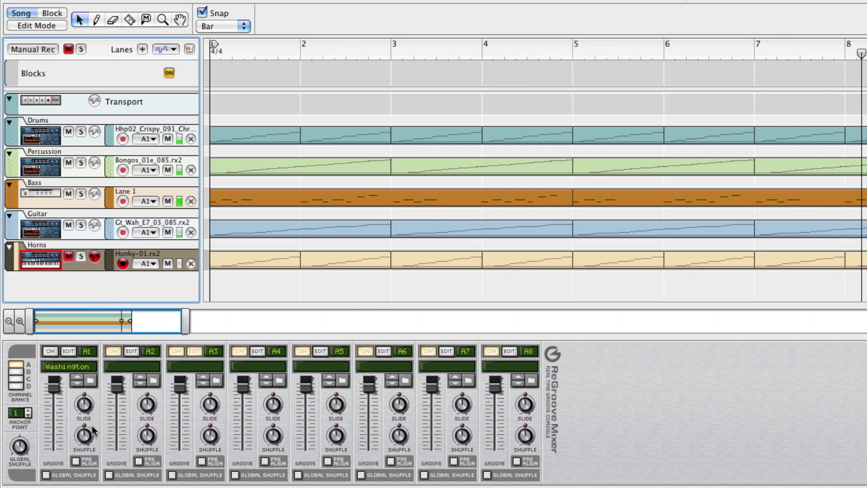
pyautogui.click(46, 354)
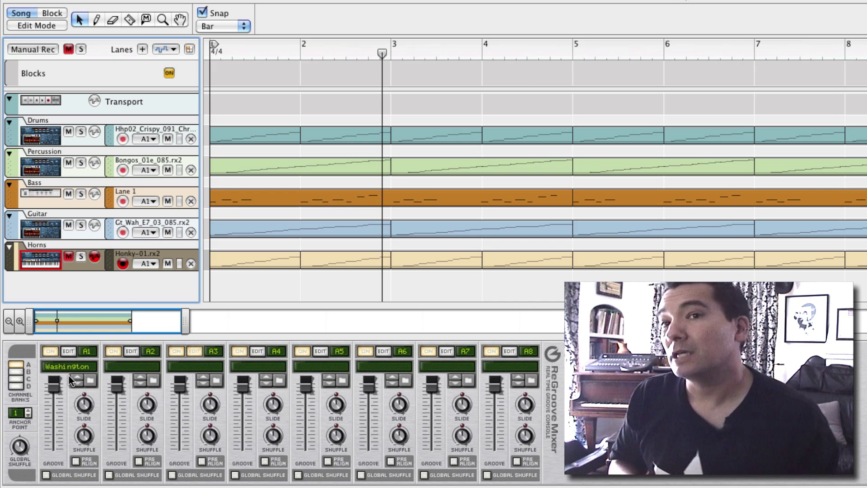
# Open channel A1's groove settings and set Velocity Impact to 60%
pyautogui.click(72, 352)
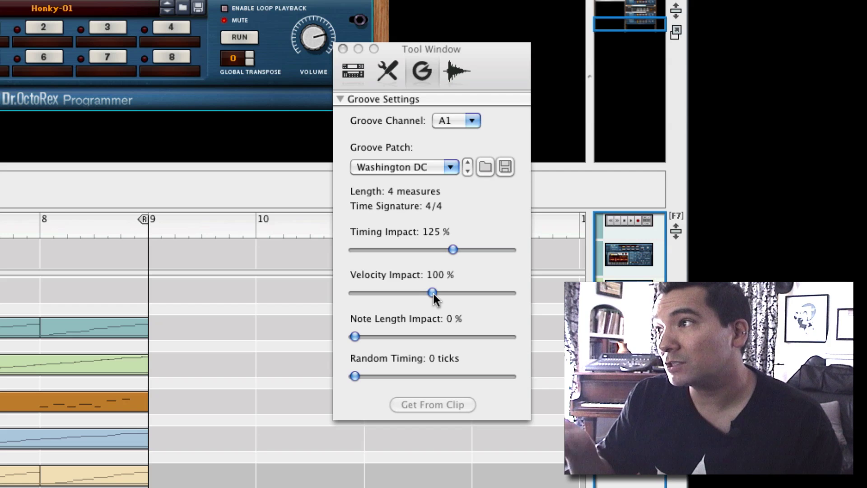
pyautogui.moveTo(433, 292); pyautogui.dragTo(318, 305)
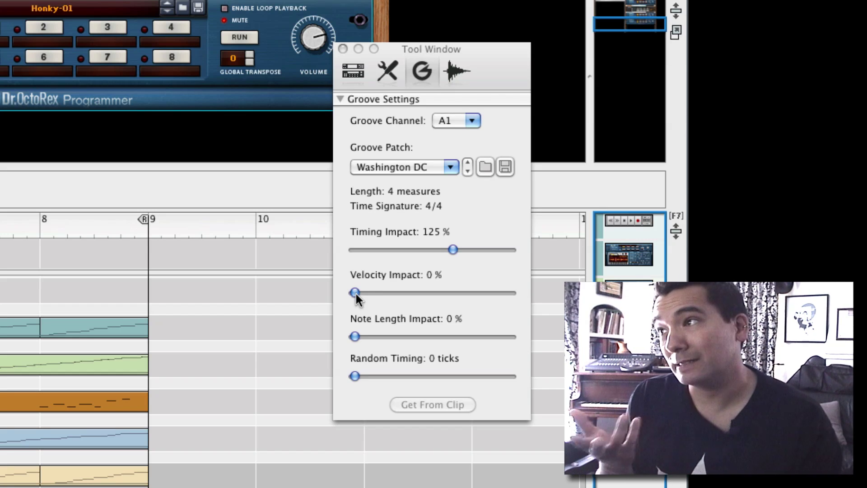
pyautogui.moveTo(356, 294); pyautogui.dragTo(391, 300)
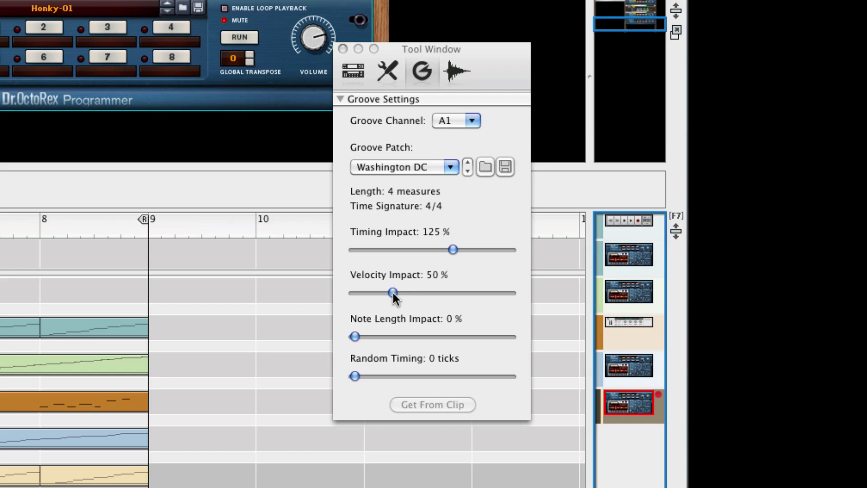
pyautogui.moveTo(393, 293); pyautogui.dragTo(406, 294)
pyautogui.moveTo(411, 297); pyautogui.dragTo(412, 298)
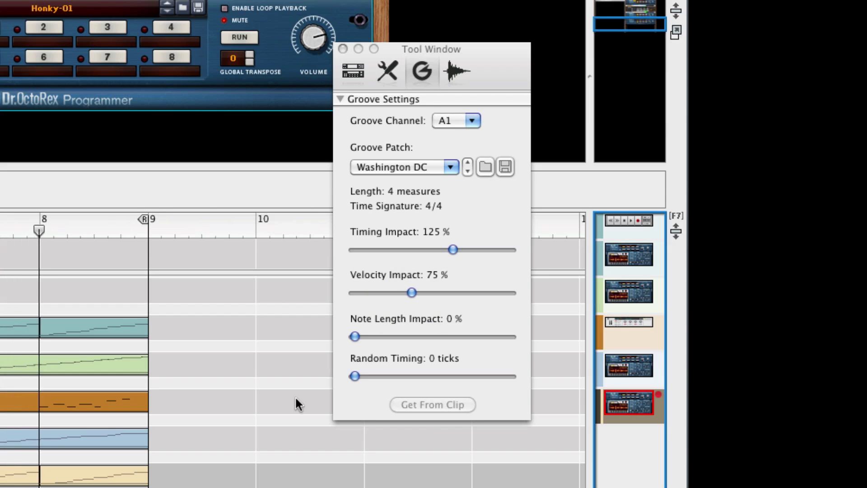
pyautogui.moveTo(411, 294); pyautogui.dragTo(397, 294)
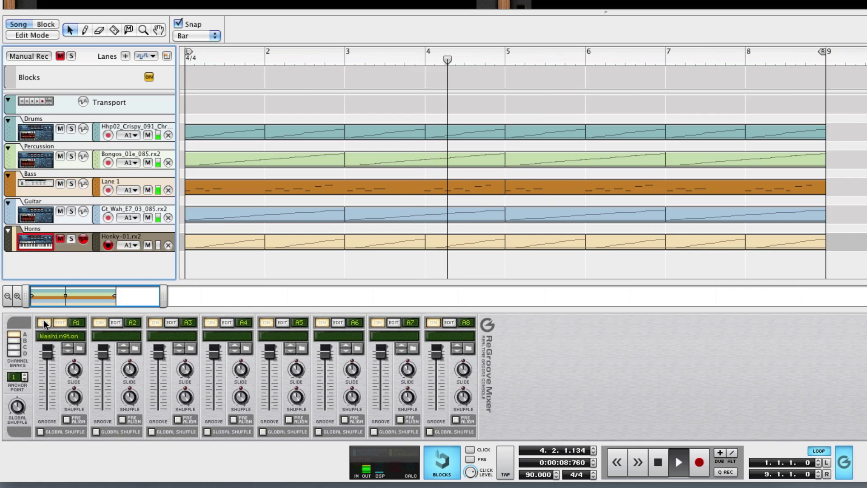
pyautogui.click(43, 323)
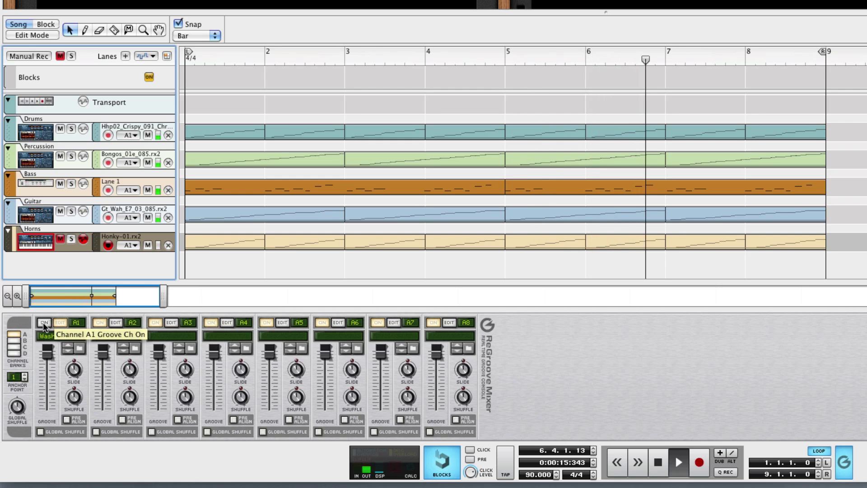
pyautogui.click(44, 322)
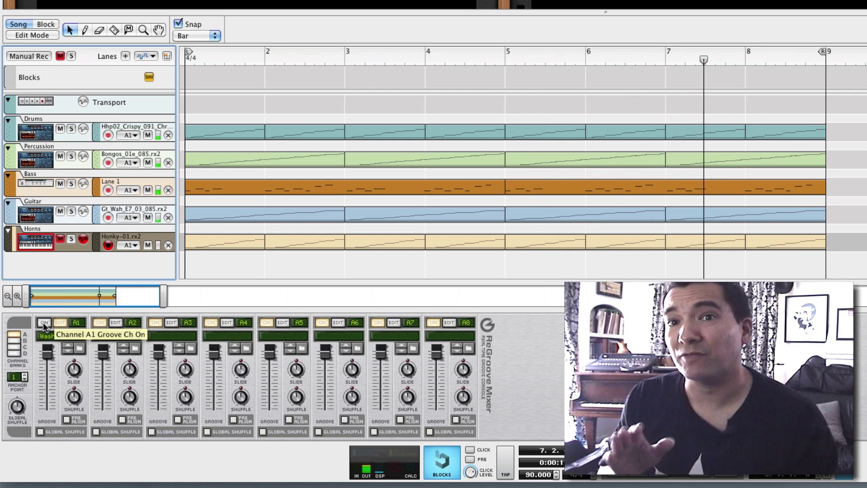